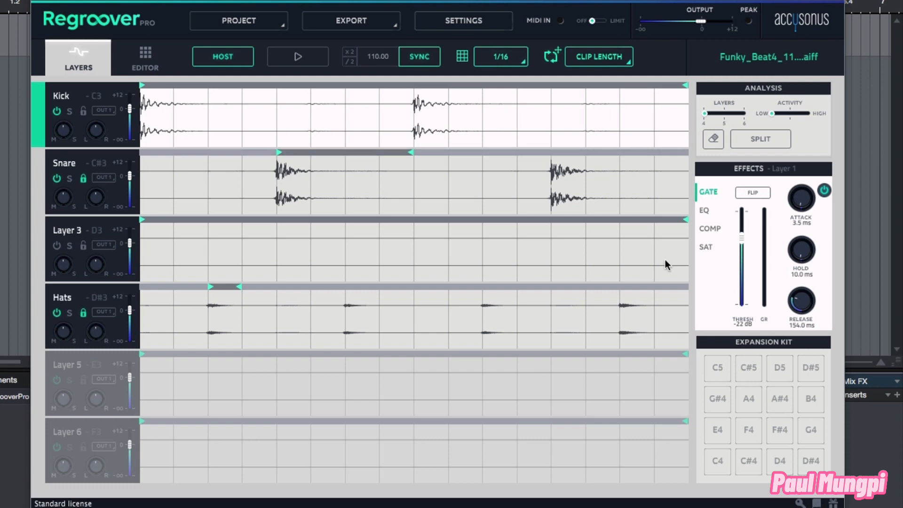
- Solo the Kick layer and compare its sound with the gate bypassed and enabled during playback
left_click(70, 112)
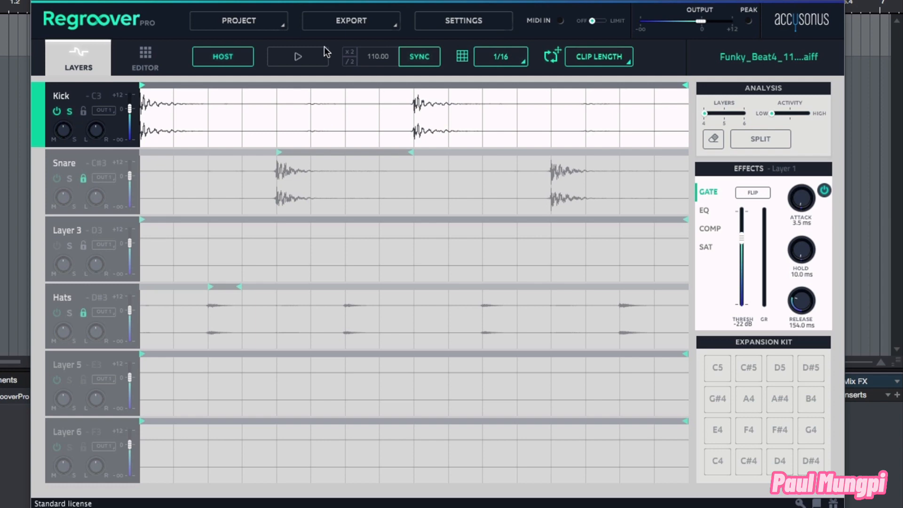
left_click(305, 57)
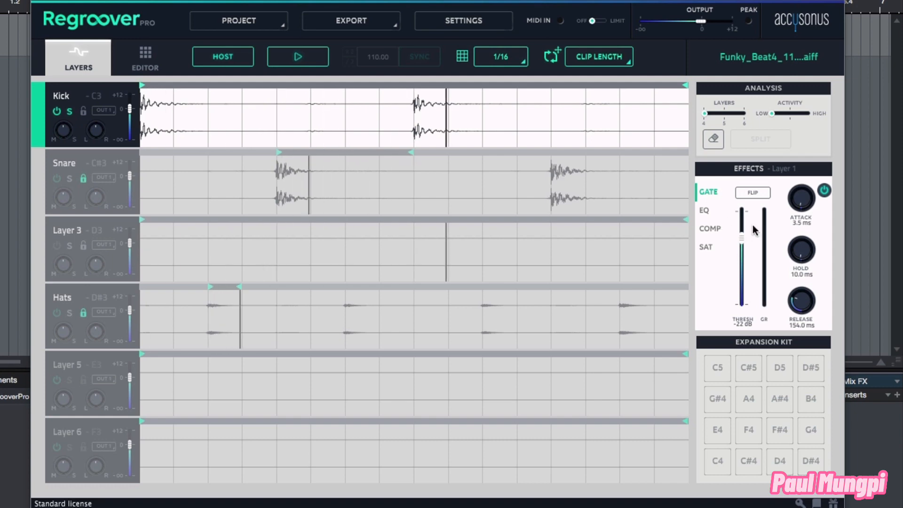
left_click(825, 191)
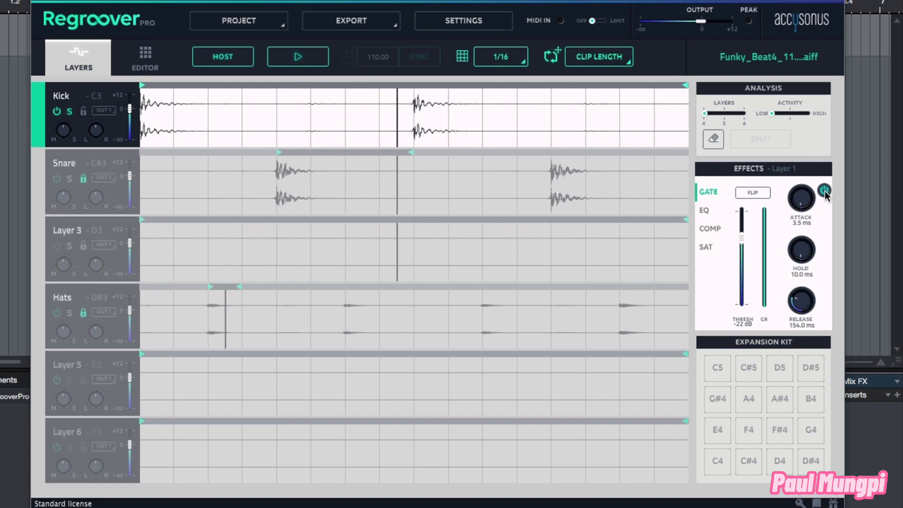
left_click(824, 190)
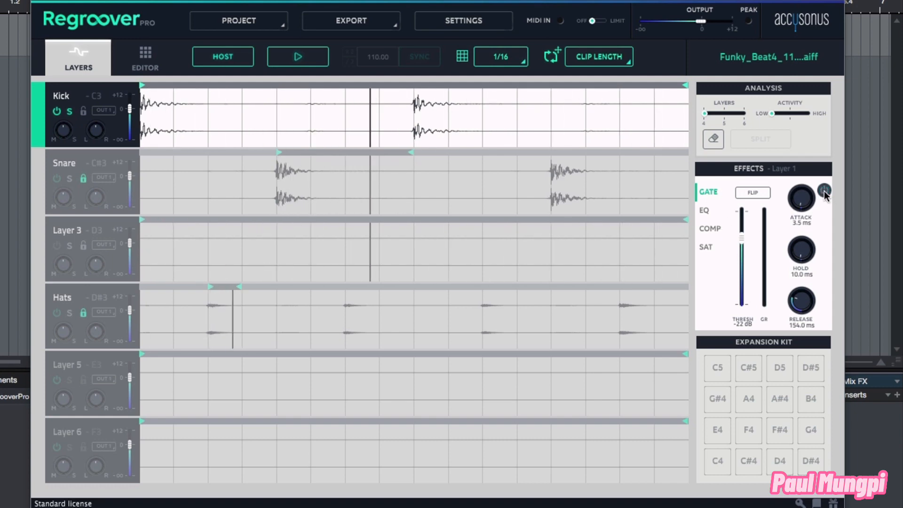
left_click(824, 192)
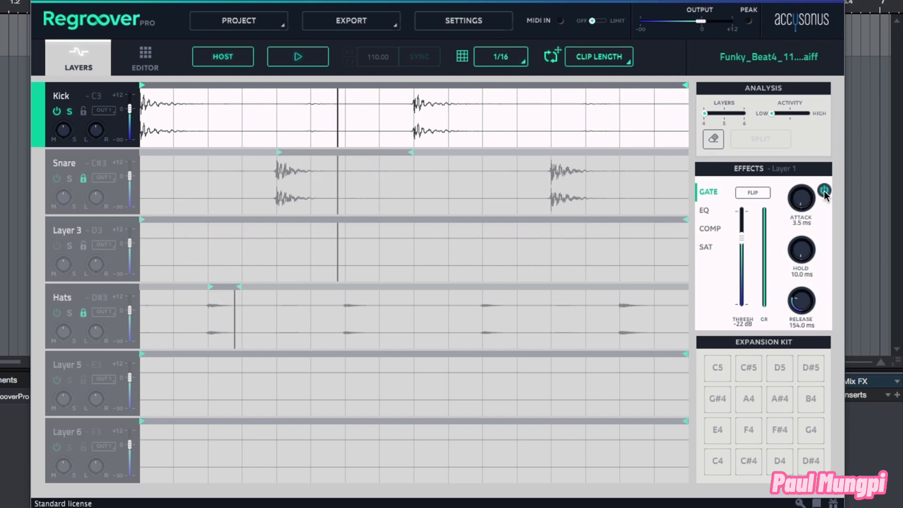
left_click(287, 54)
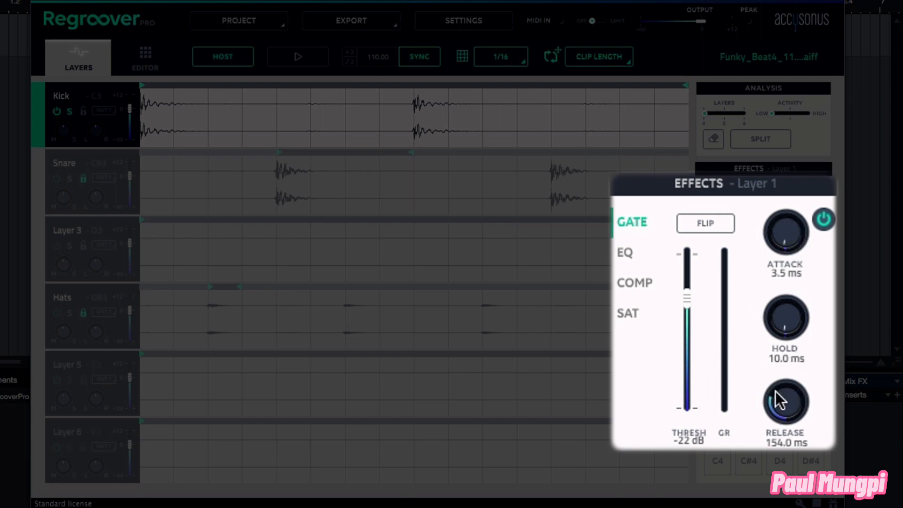
- Bypass and re-enable the Kick layer's gate repeatedly, leaving it on, and unsolo the layer
left_click(824, 219)
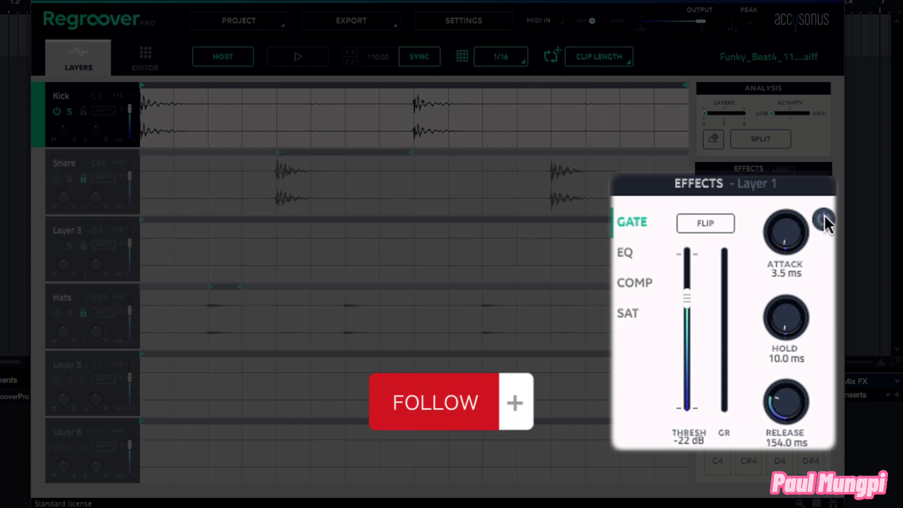
left_click(825, 218)
left_click(823, 227)
left_click(824, 219)
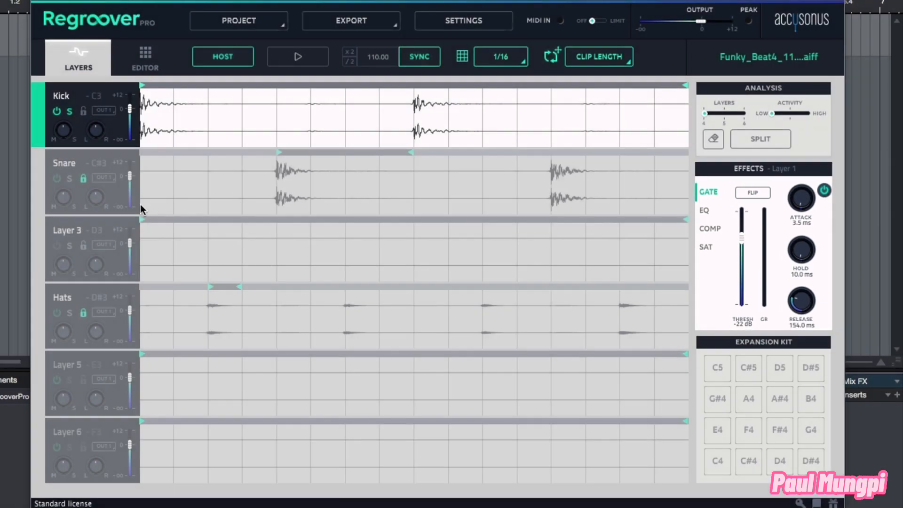
left_click(69, 113)
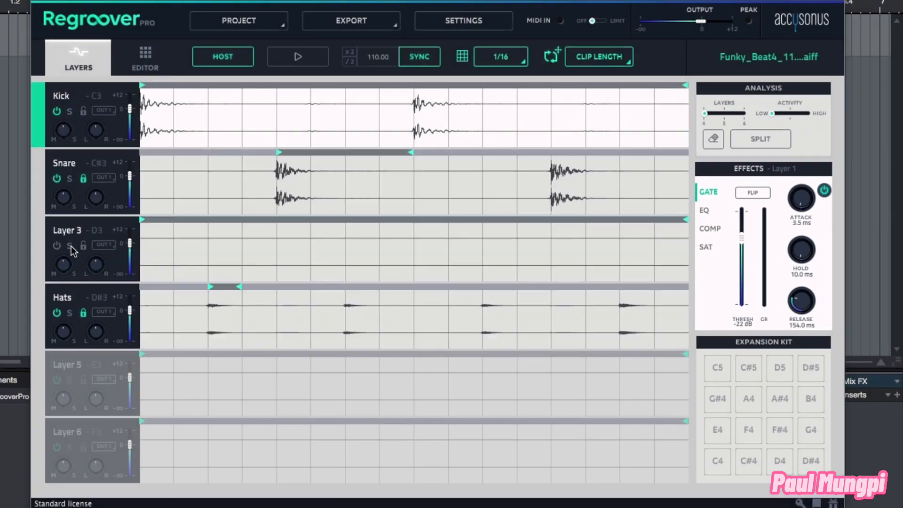
- Try raising the gate threshold on Layer 3 and return it to its minimum
left_click(42, 238)
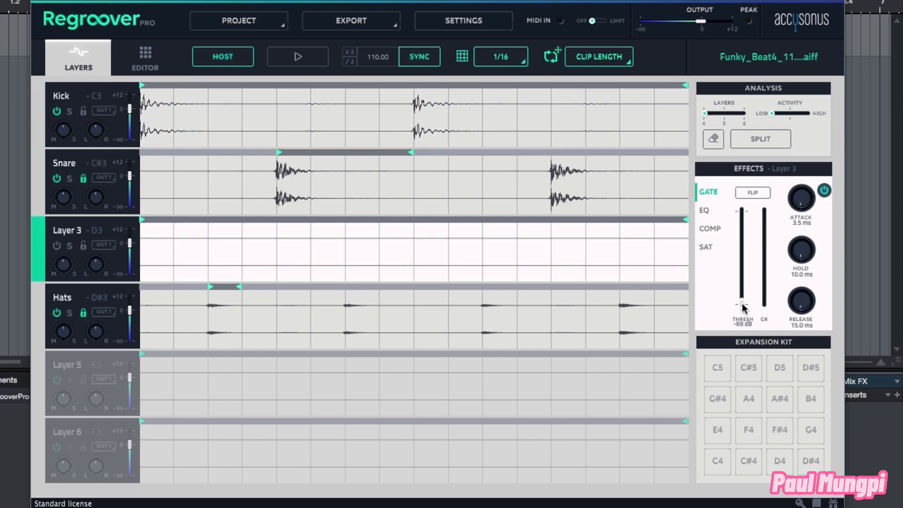
left_click_drag(743, 308, 748, 240)
left_click_drag(749, 238, 747, 311)
- Solo the Kick layer and audition its gate with Flip turned on and off during playback
left_click(36, 108)
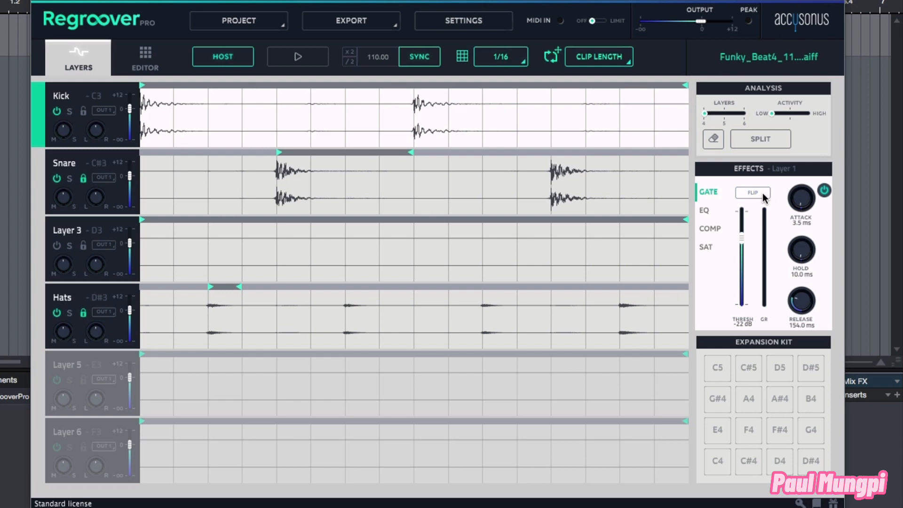
key("s")
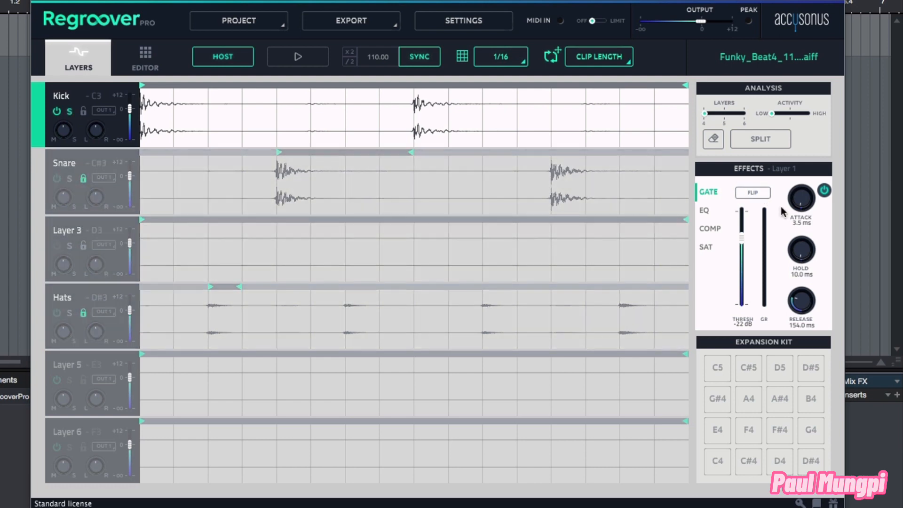
left_click(300, 55)
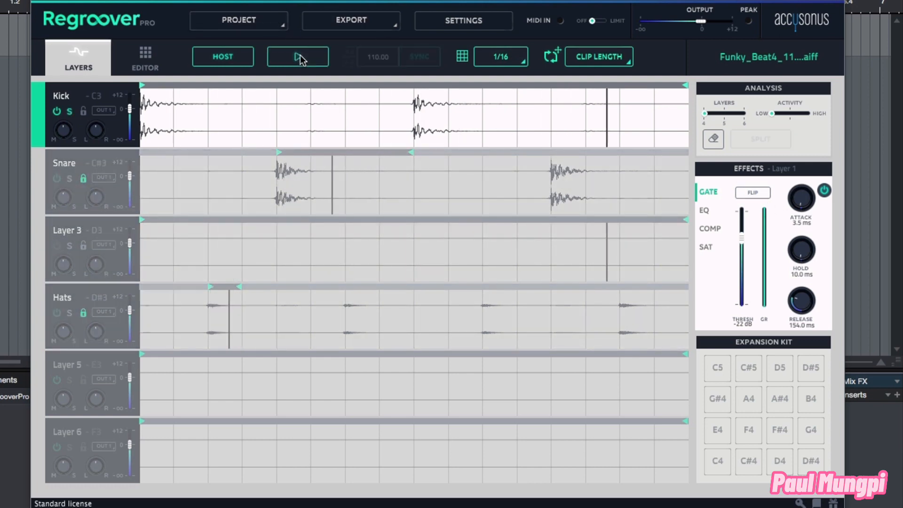
left_click(756, 193)
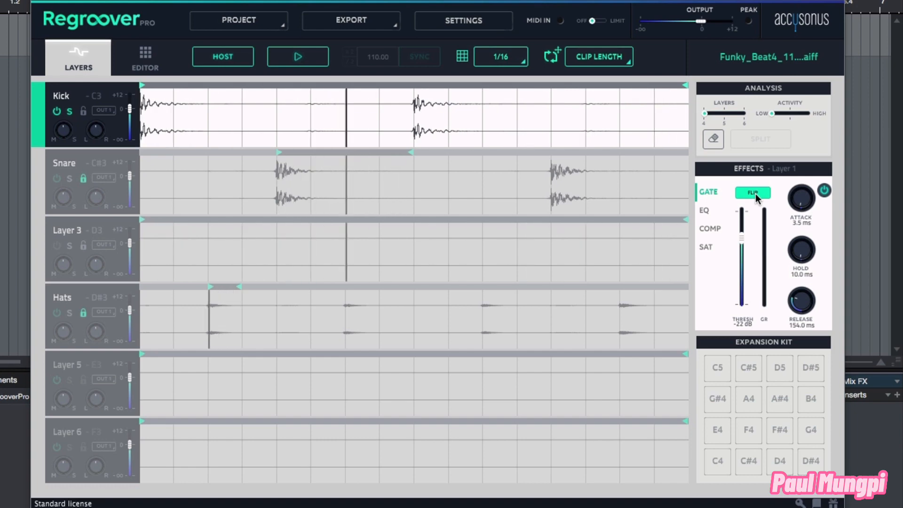
left_click(753, 192)
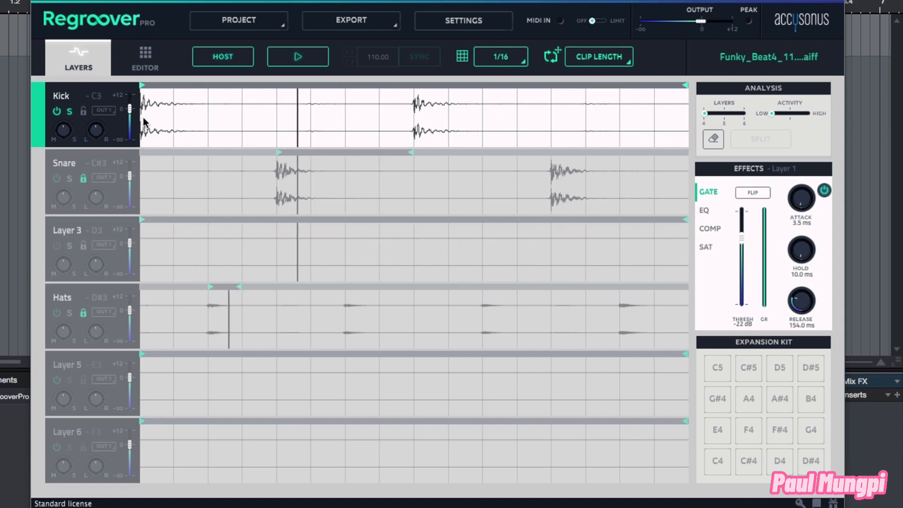
left_click(295, 56)
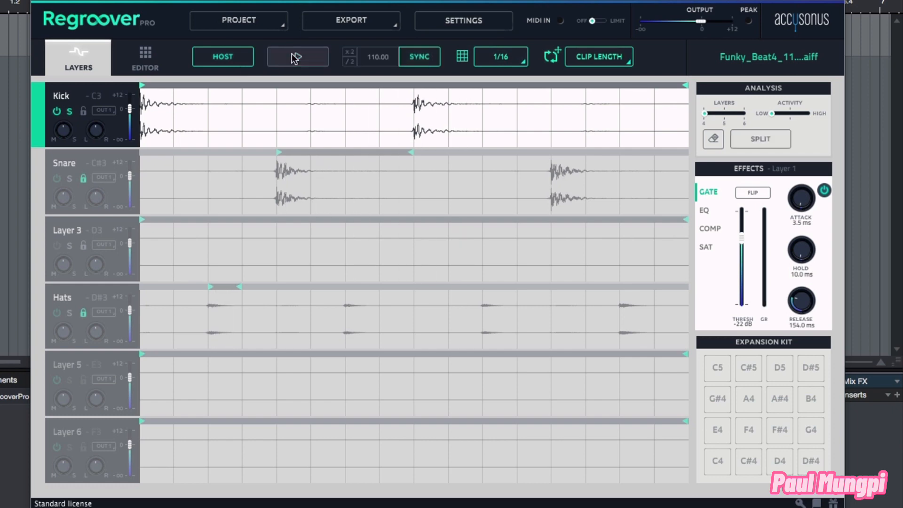
- Audition the Kick layer's EQ with the 8000 Hz gain boosted to 9 dB, and return that gain to 1 dB
left_click(704, 212)
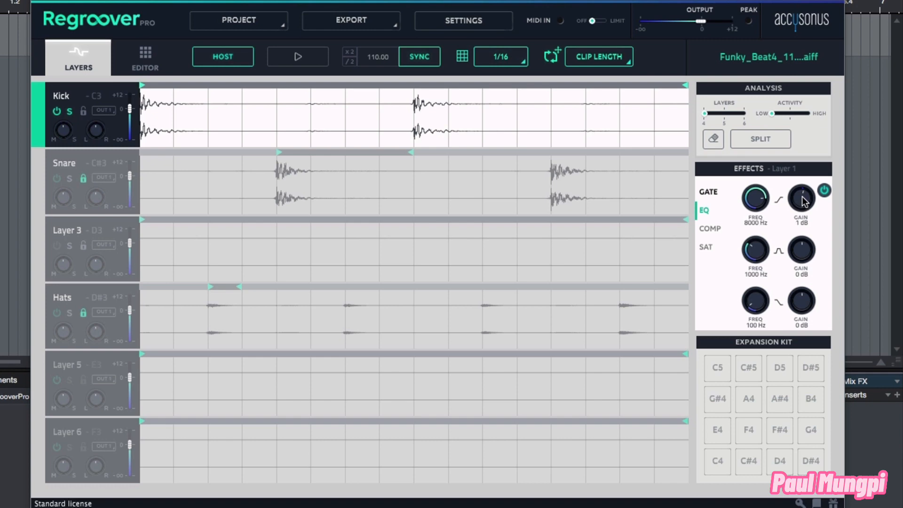
left_click(301, 58)
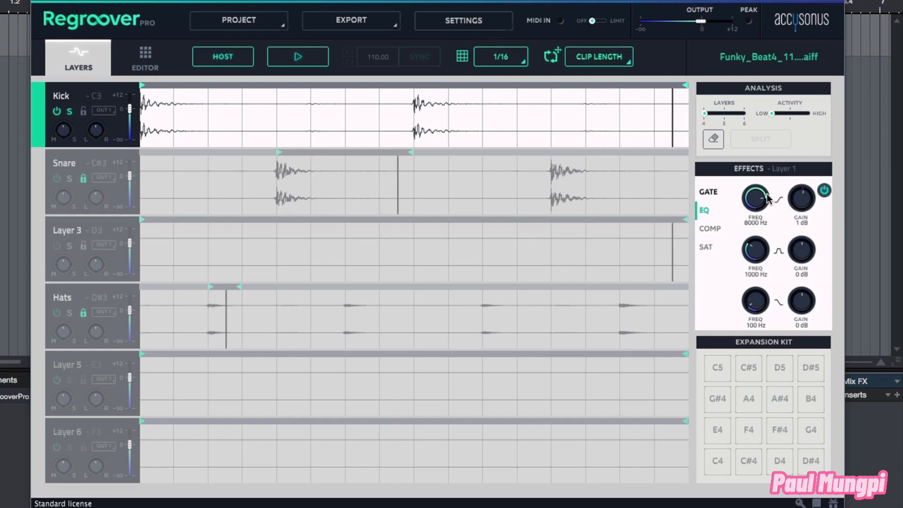
left_click_drag(805, 197, 816, 154)
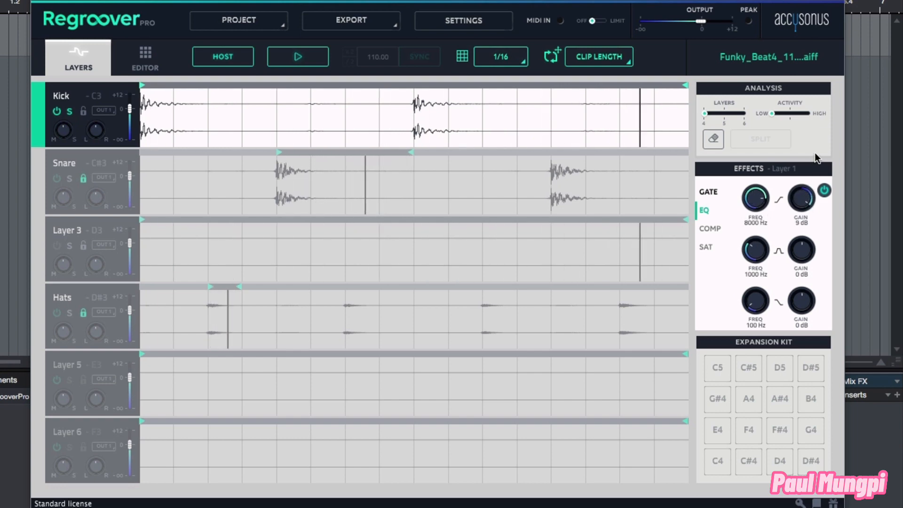
left_click_drag(801, 198, 797, 251)
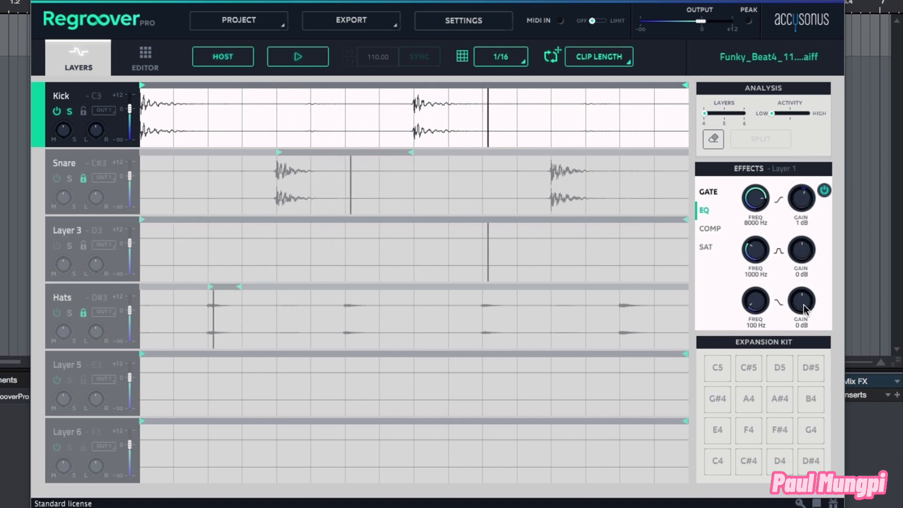
- Adjust the Kick layer's 100 Hz EQ gain to 4 dB during playback, and unsolo the layer
left_click_drag(806, 310, 815, 265)
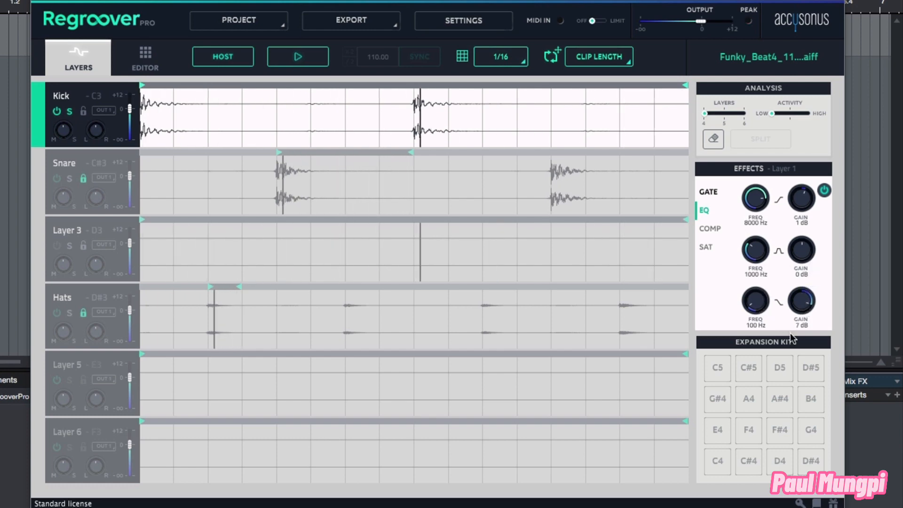
left_click_drag(802, 305, 800, 344)
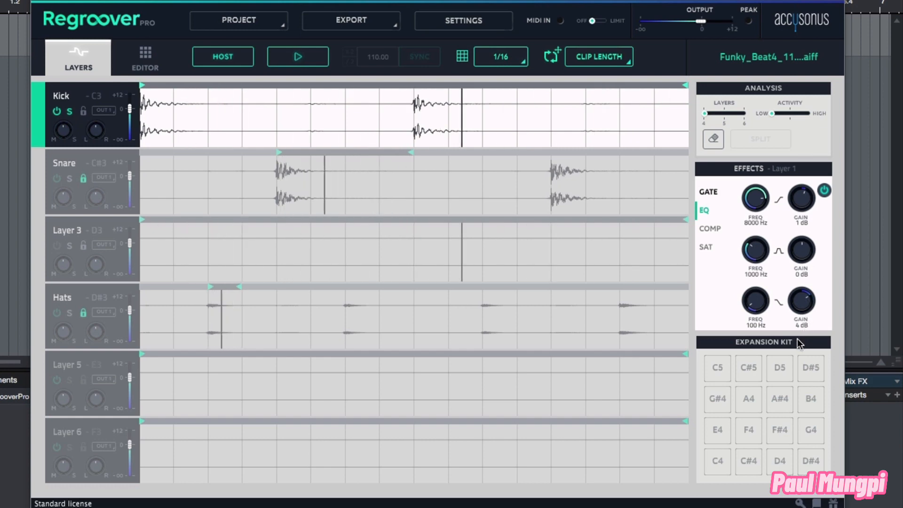
left_click(69, 110)
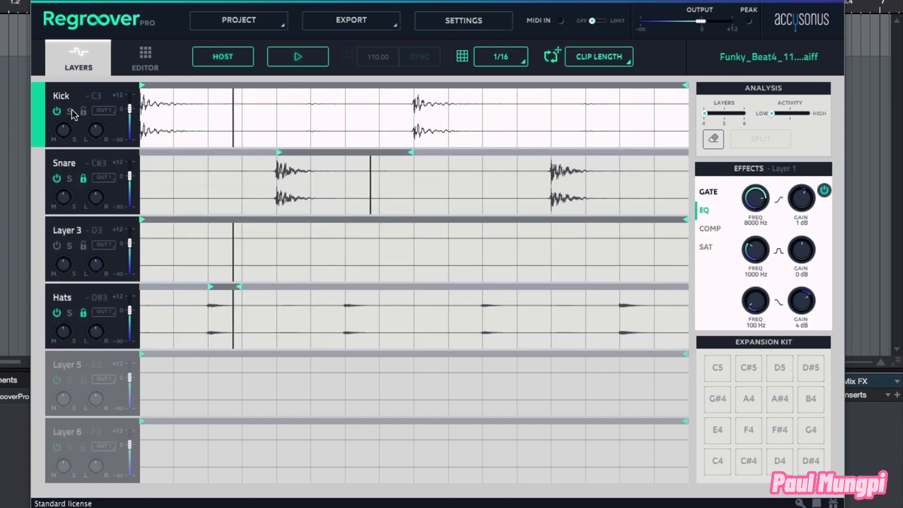
left_click(300, 58)
- Extend the loop regions of the Snare and Hats layers to cover the full clip length
left_click_drag(279, 152, 142, 152)
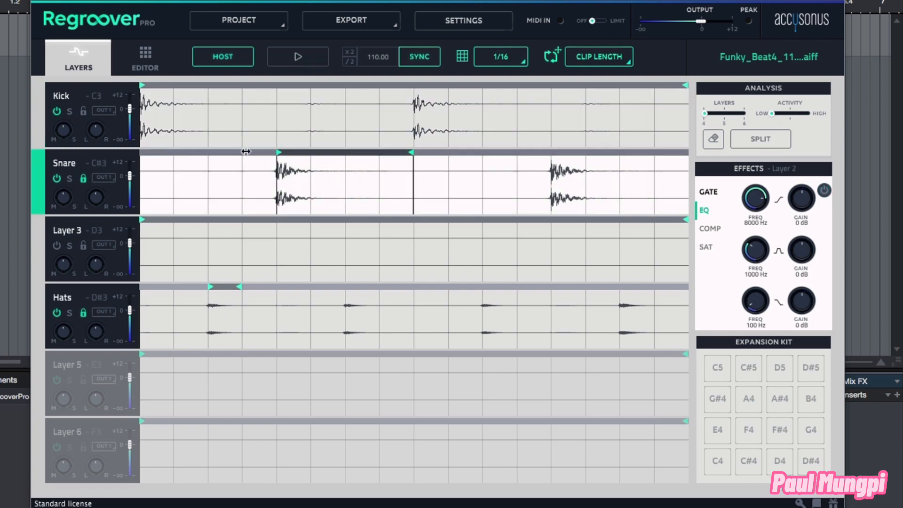
left_click_drag(412, 152, 686, 152)
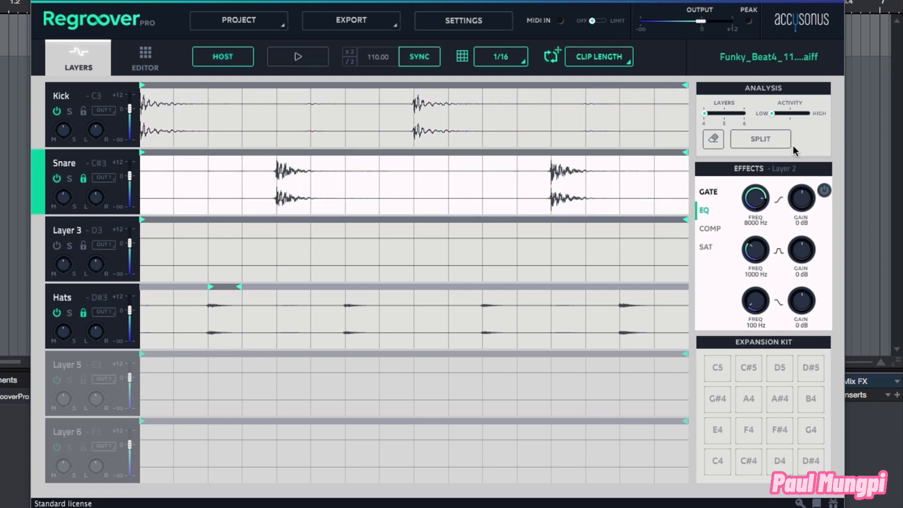
left_click_drag(211, 283, 142, 286)
left_click_drag(243, 287, 687, 287)
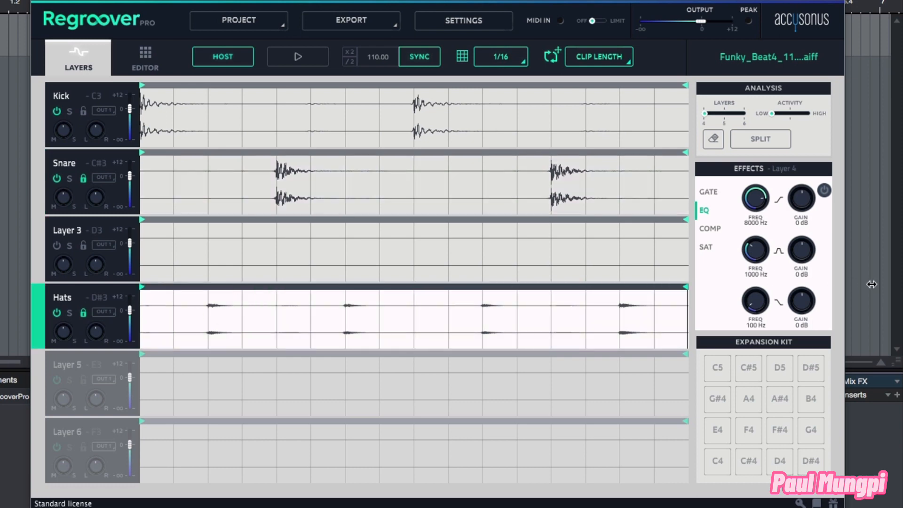
- Set the Hats layer's 100 Hz EQ gain to 8 dB and its gate release to 115.3 ms during playback
left_click(296, 59)
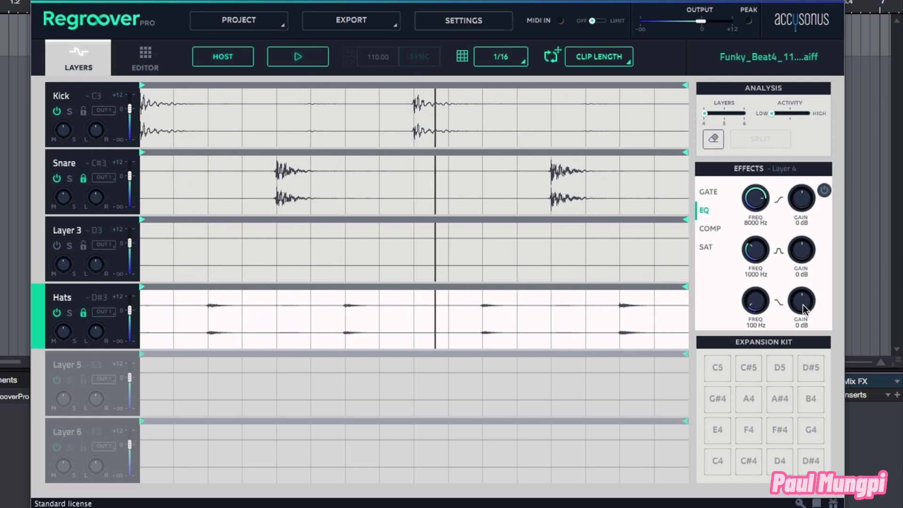
left_click_drag(804, 307, 820, 260)
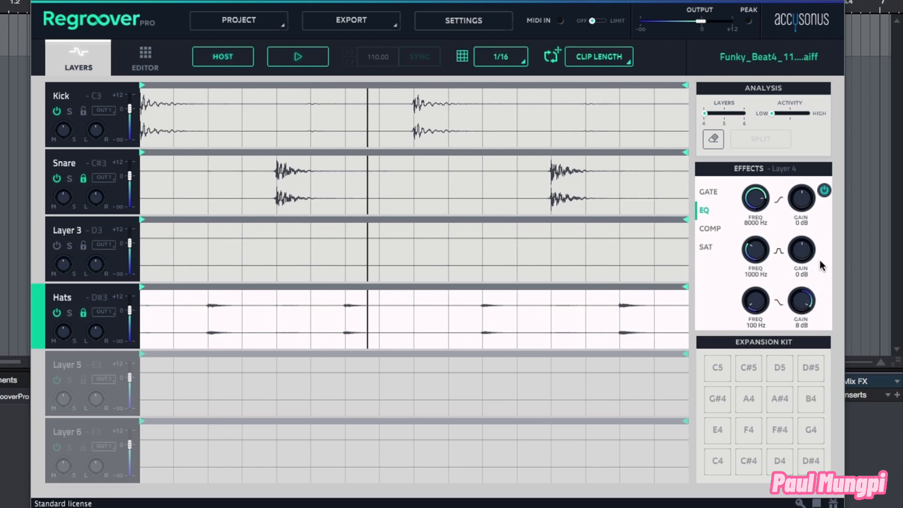
left_click(712, 190)
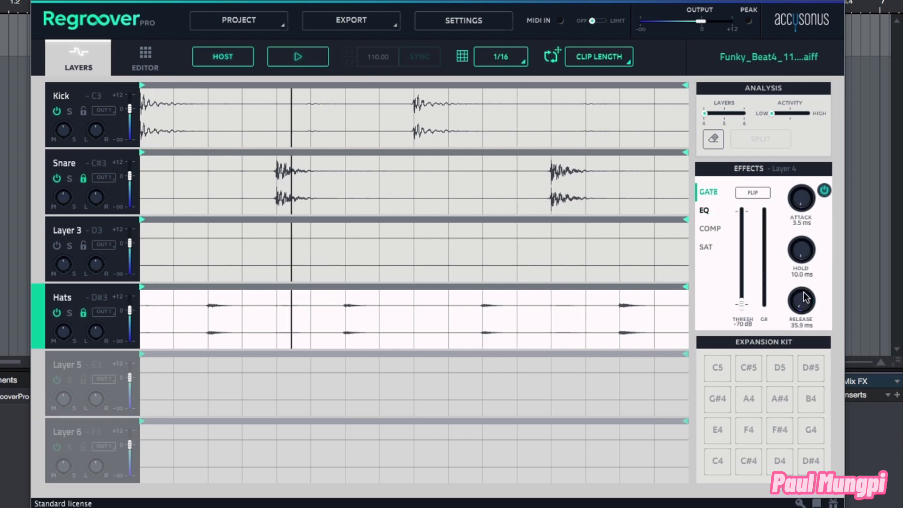
left_click_drag(806, 297, 809, 269)
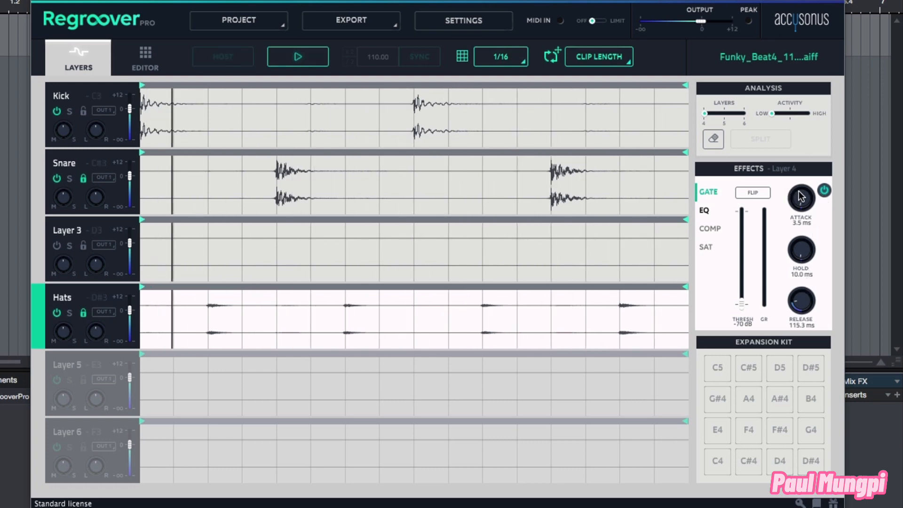
left_click(300, 57)
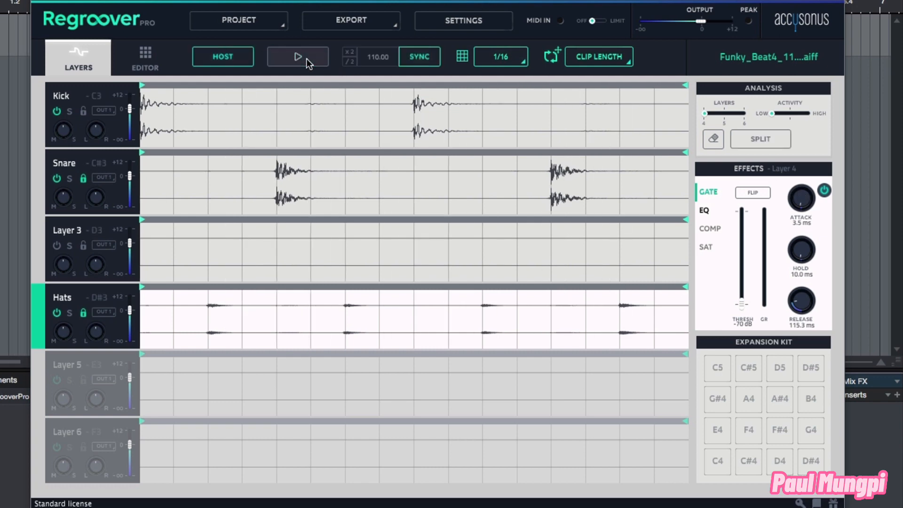
- Solo the Snare layer and set its gate threshold to -24 dB and gate release to 200.1 ms during playback
left_click(35, 171)
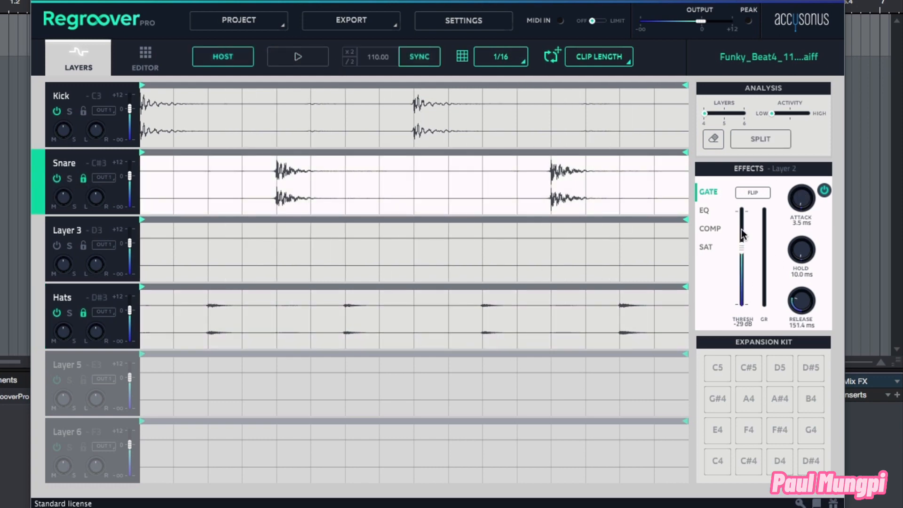
left_click(711, 229)
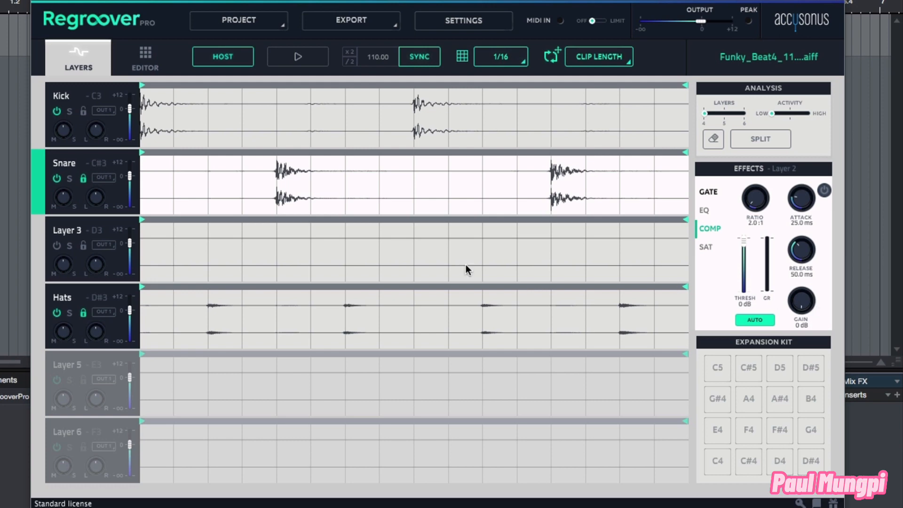
left_click(297, 56)
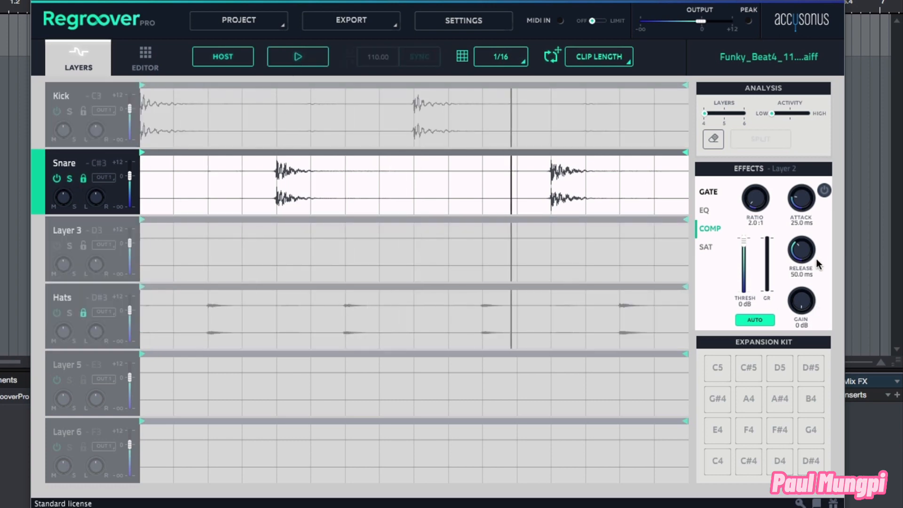
left_click(708, 191)
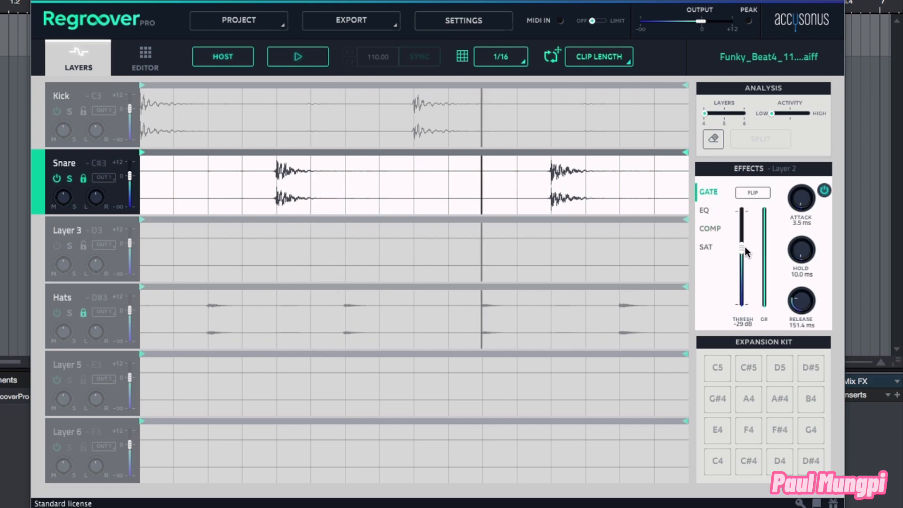
left_click_drag(745, 248, 746, 243)
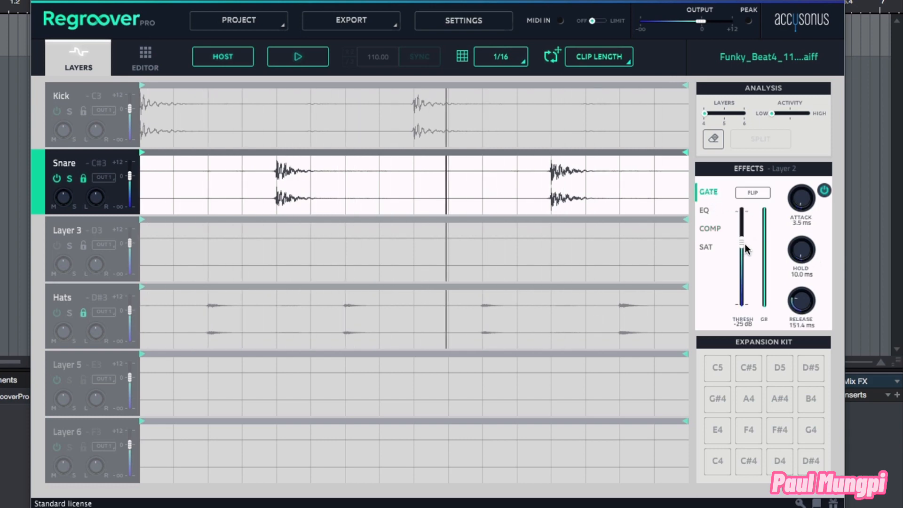
left_click_drag(804, 305, 808, 298)
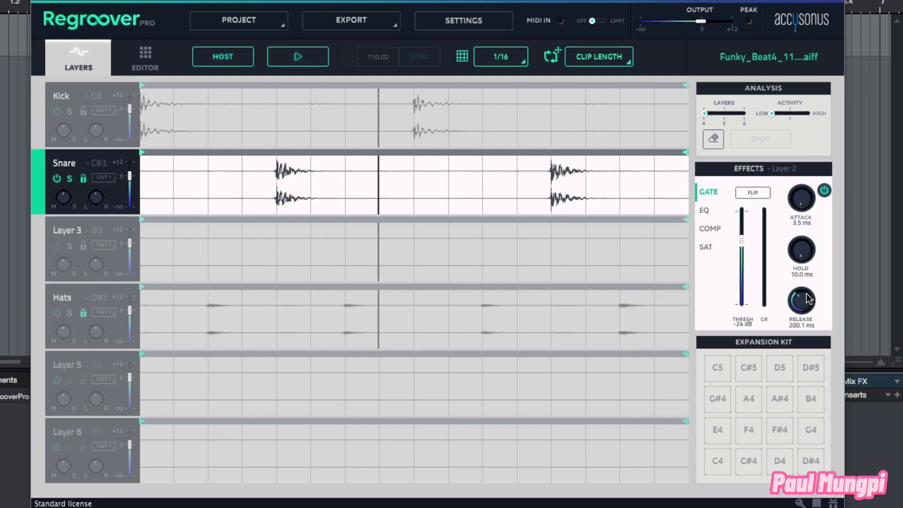
- Set the Snare layer's compressor threshold to -25 dB and gain to 1 dB, unsolo the layer, and stop playback
left_click(707, 212)
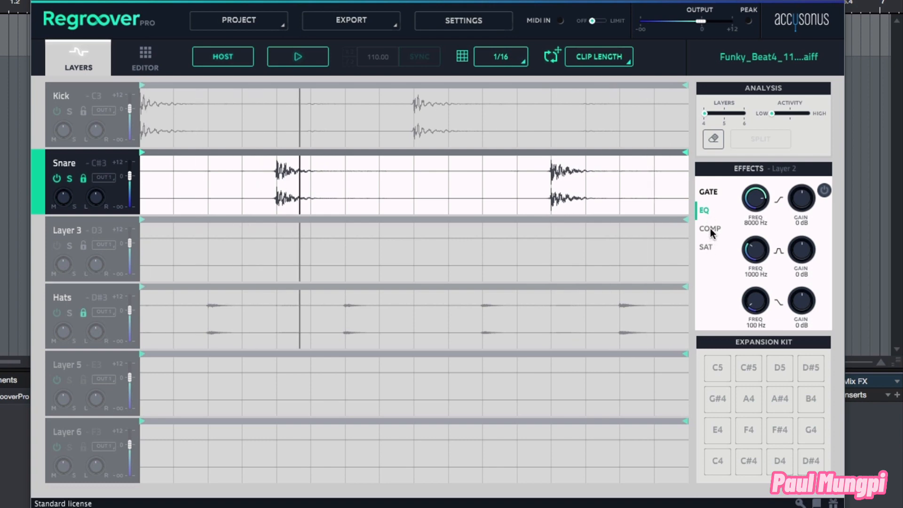
left_click(710, 228)
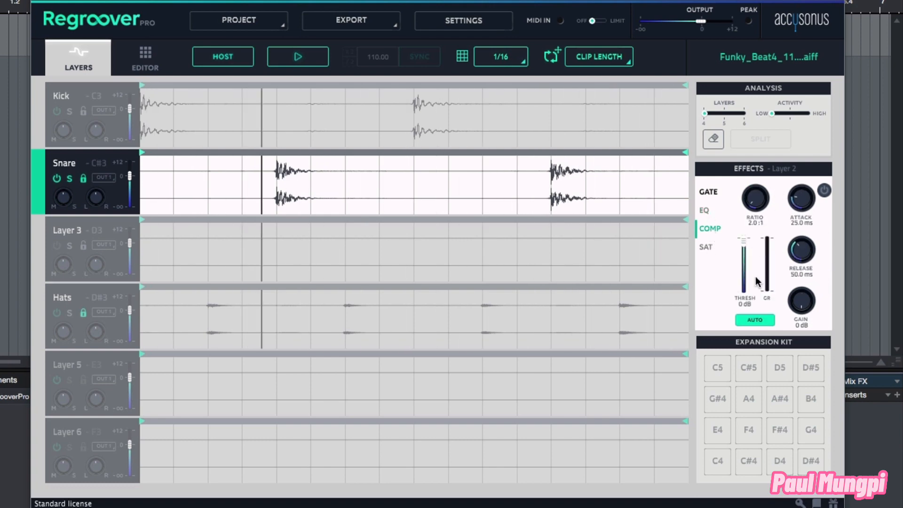
left_click_drag(744, 241, 745, 264)
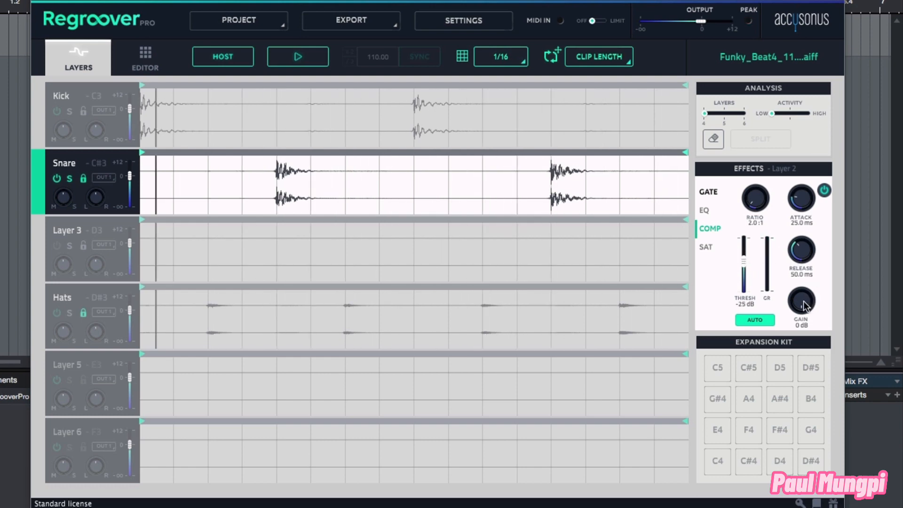
left_click_drag(804, 299, 805, 293)
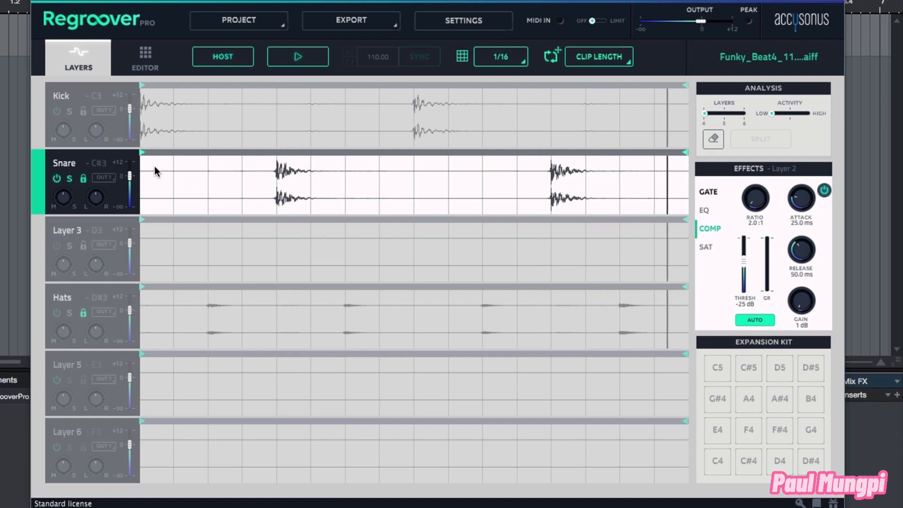
left_click(70, 178)
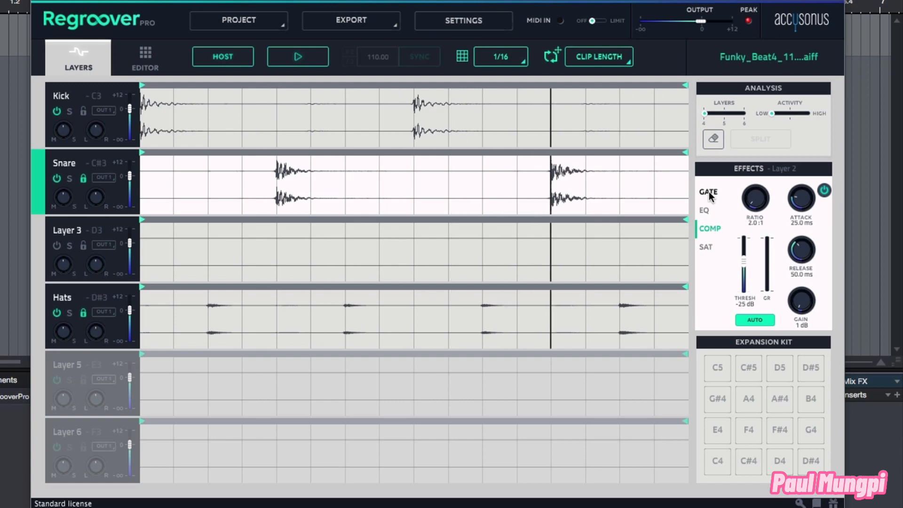
left_click(299, 57)
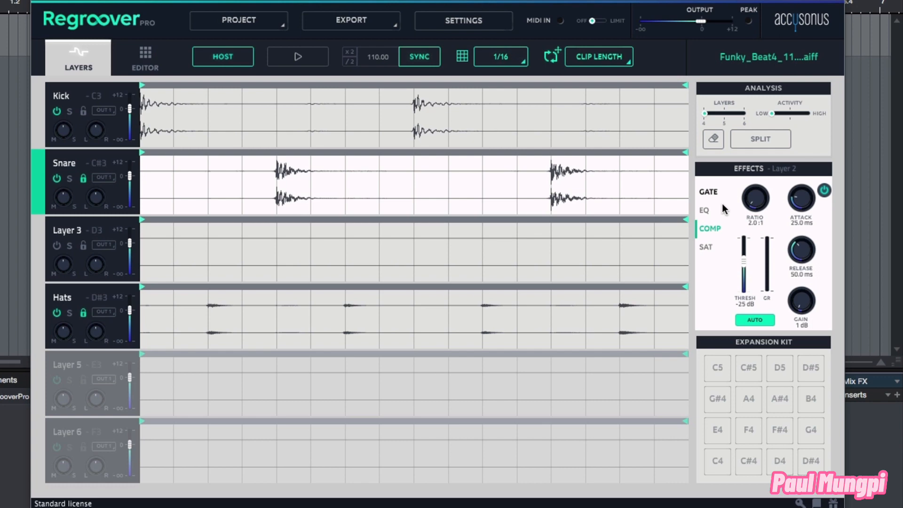
- Solo and play the Snare layer, audition its saturation transients at -100%, and return them to 0%
left_click(707, 248)
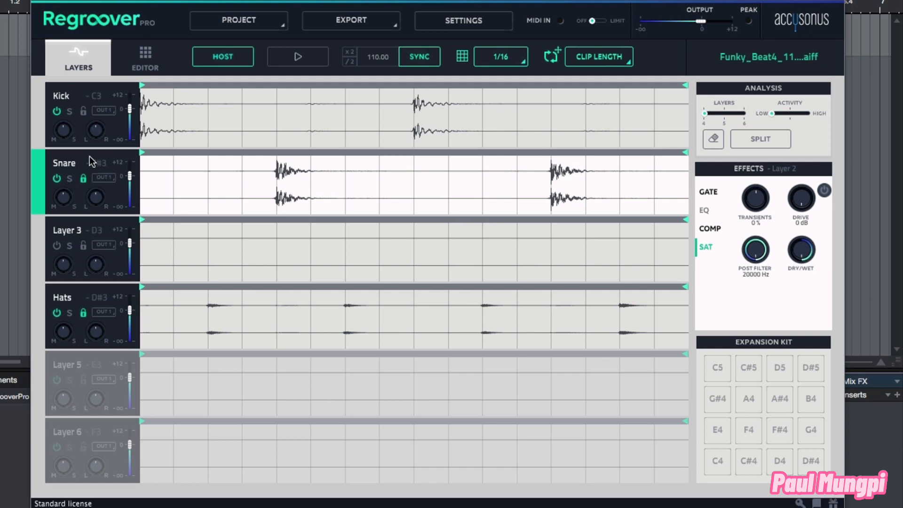
left_click(68, 181)
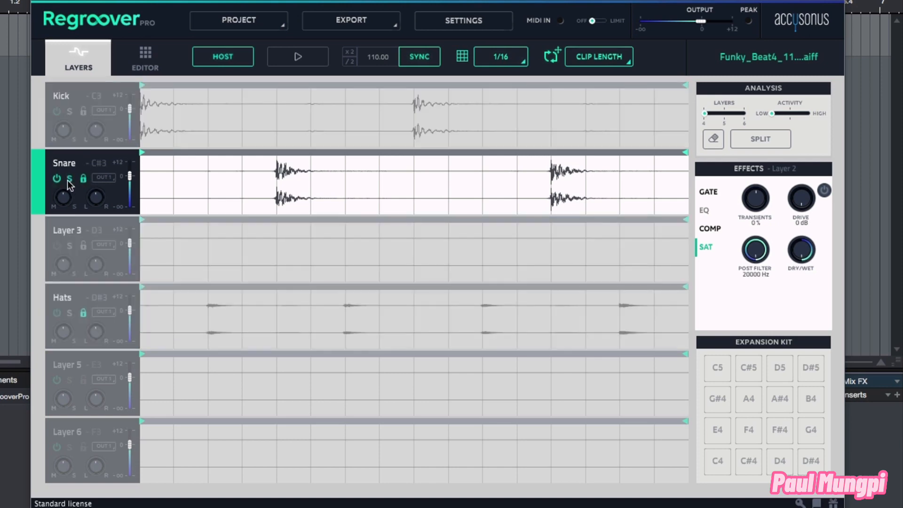
left_click(318, 66)
left_click_drag(755, 200, 740, 352)
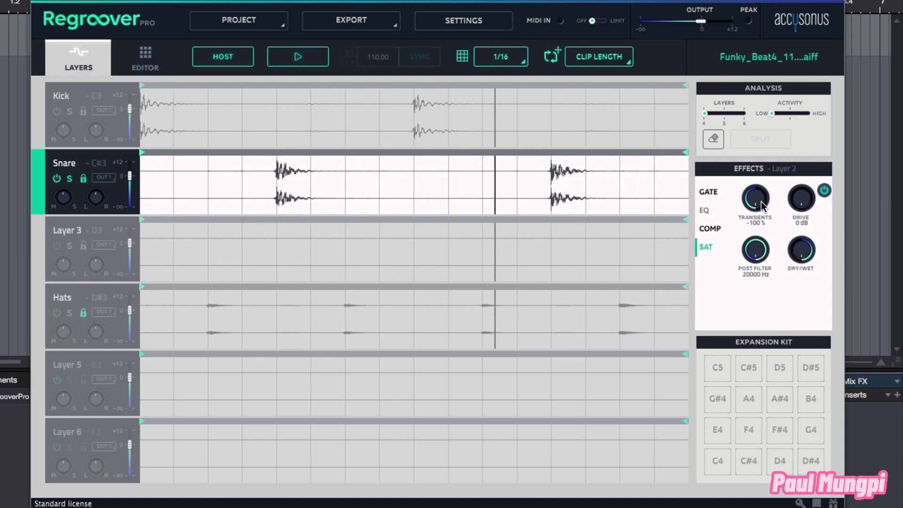
left_click_drag(762, 205, 789, 141)
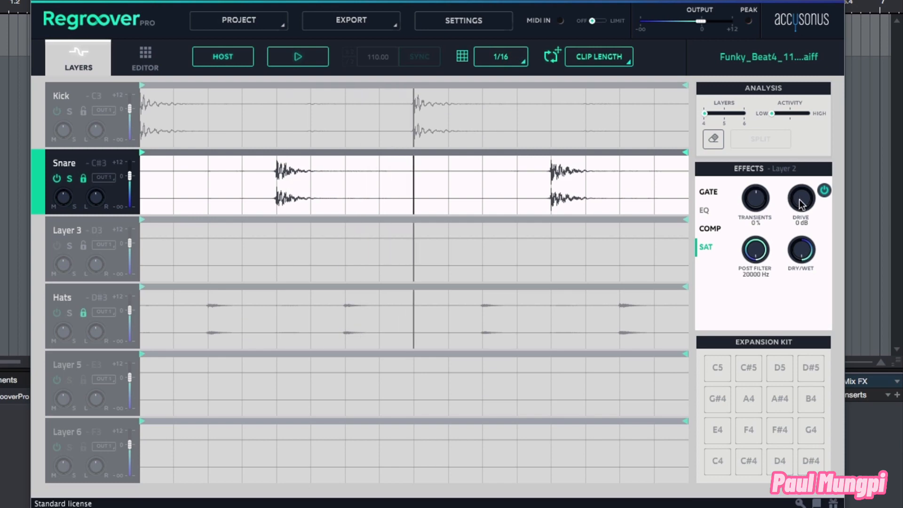
- Set the Snare layer's saturation drive to 4 dB and post filter to 12105 Hz
mouse_move(801, 204)
left_mouse_down()
mouse_move(823, 124)
mouse_move(812, 198)
left_mouse_up()
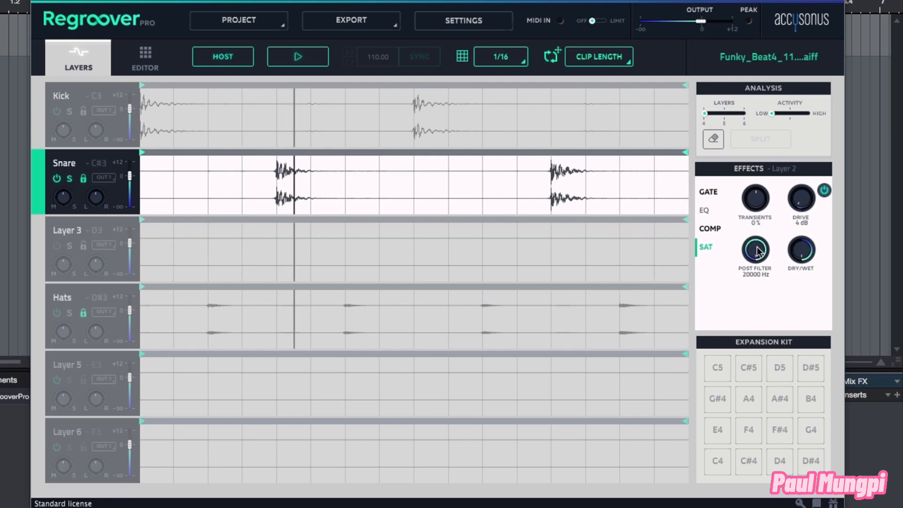
left_click_drag(757, 251, 762, 273)
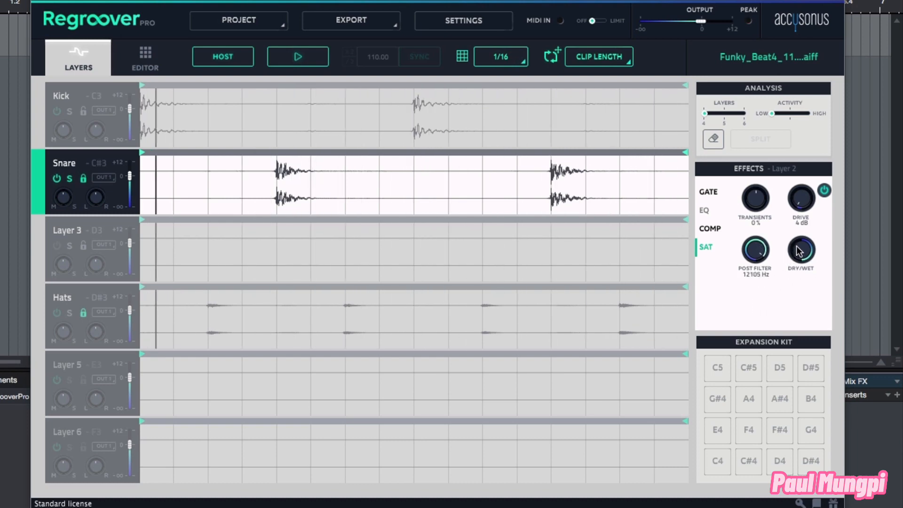
- Audition the Snare's saturation with a lower dry/wet mix and the drive at 60 dB and 33 dB, and return the drive to 4 dB
left_click_drag(797, 249, 800, 325)
left_click_drag(798, 200, 801, 118)
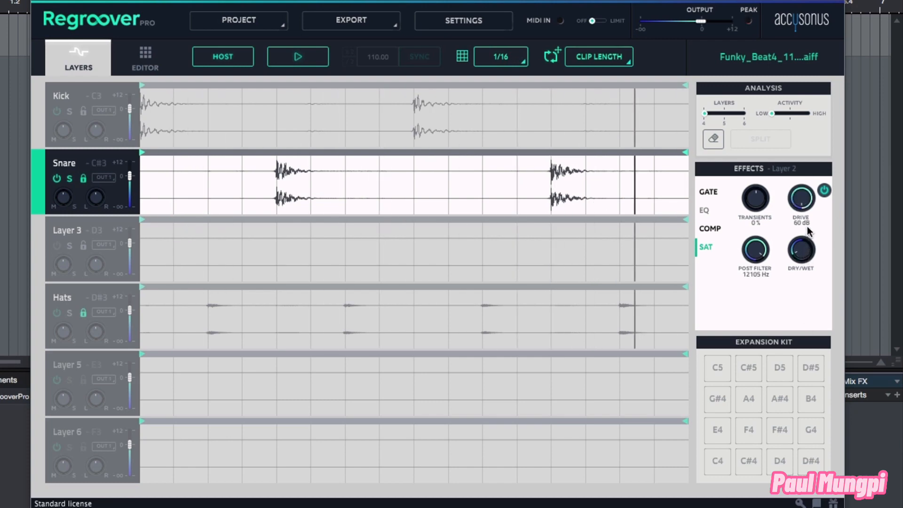
left_click_drag(806, 227, 800, 269)
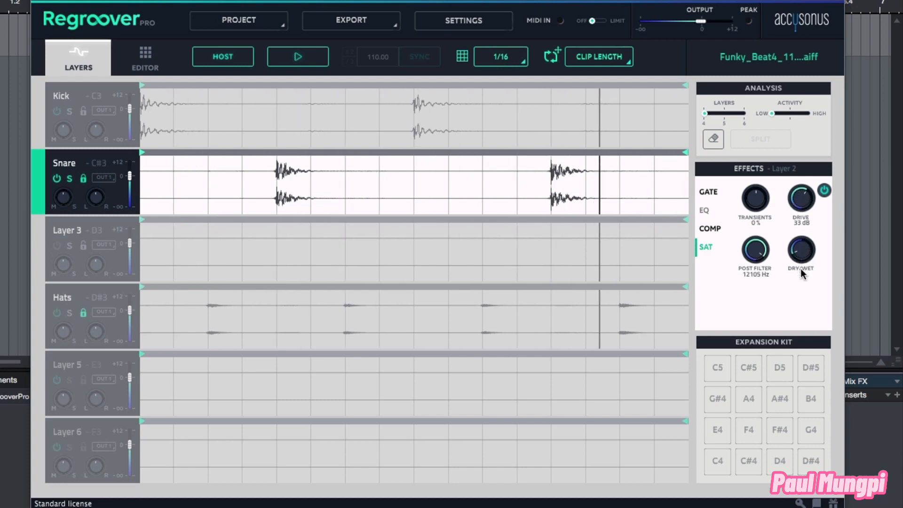
left_click_drag(802, 207, 797, 244)
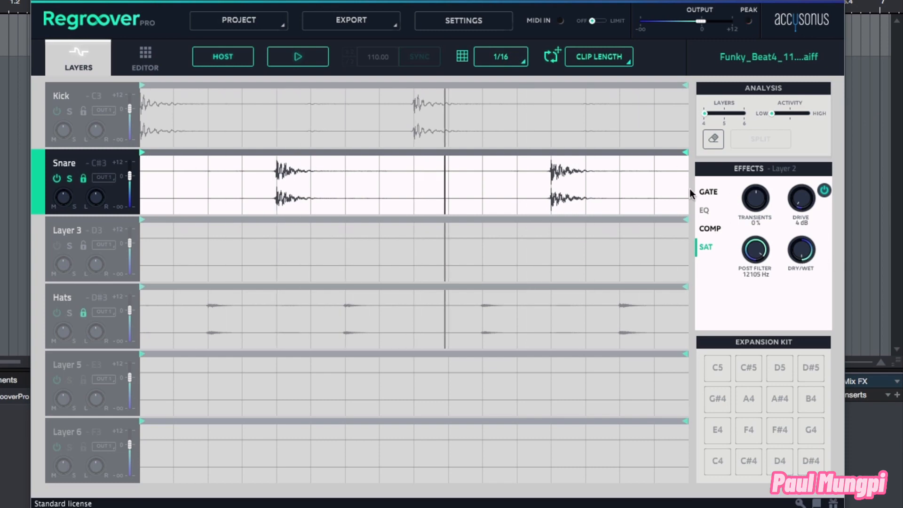
- Unsolo the Snare layer, and set the Kick layer's EQ gain to 3 dB at 100 Hz and 5 dB at 8000 Hz
left_click(70, 178)
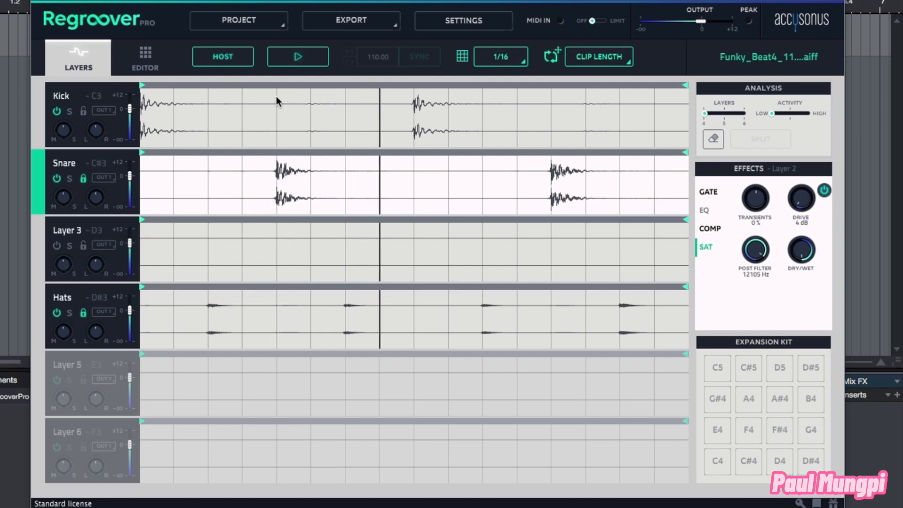
left_click(42, 106)
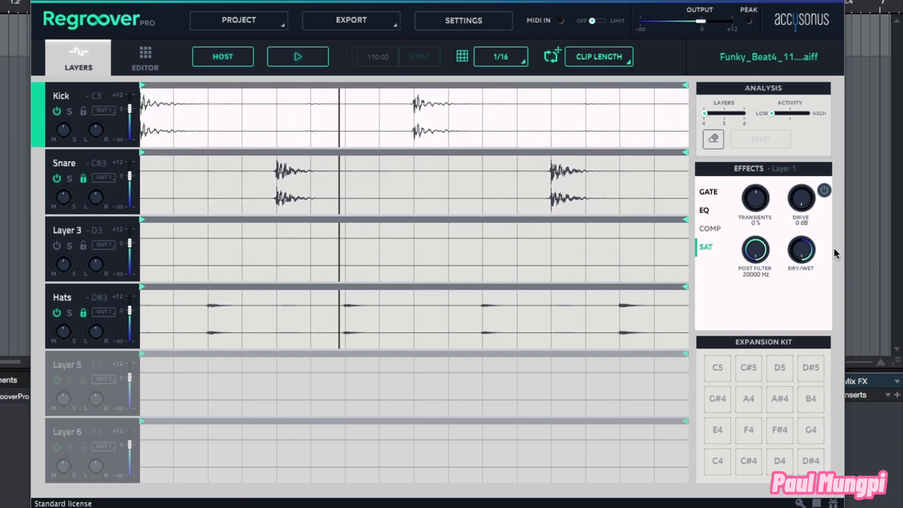
left_click(704, 211)
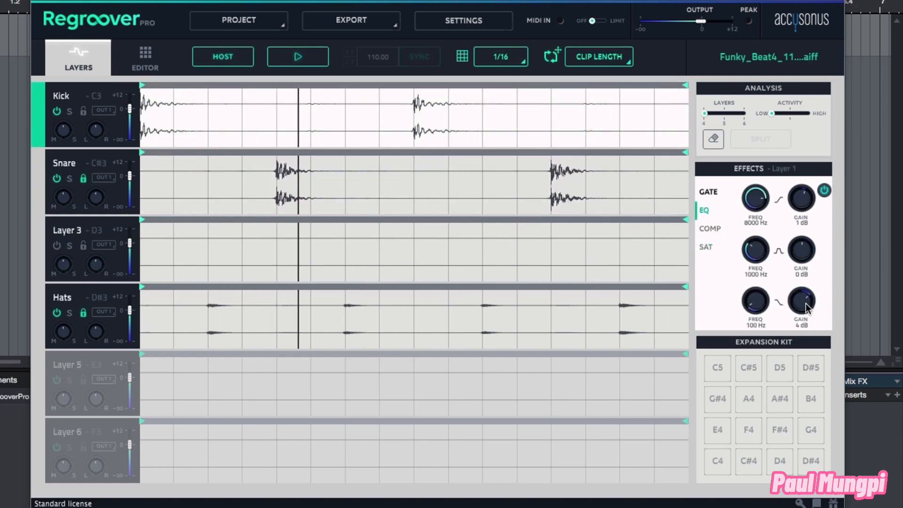
left_click_drag(807, 303, 809, 311)
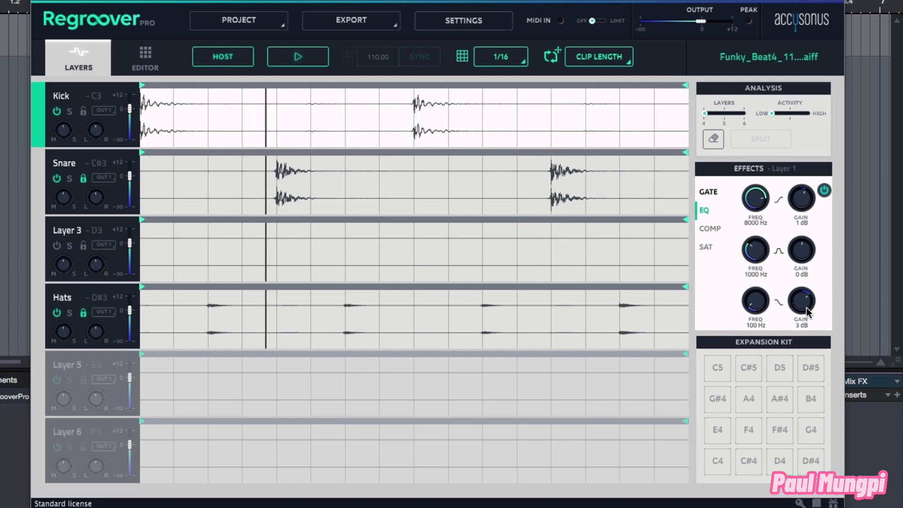
left_click_drag(805, 204, 809, 186)
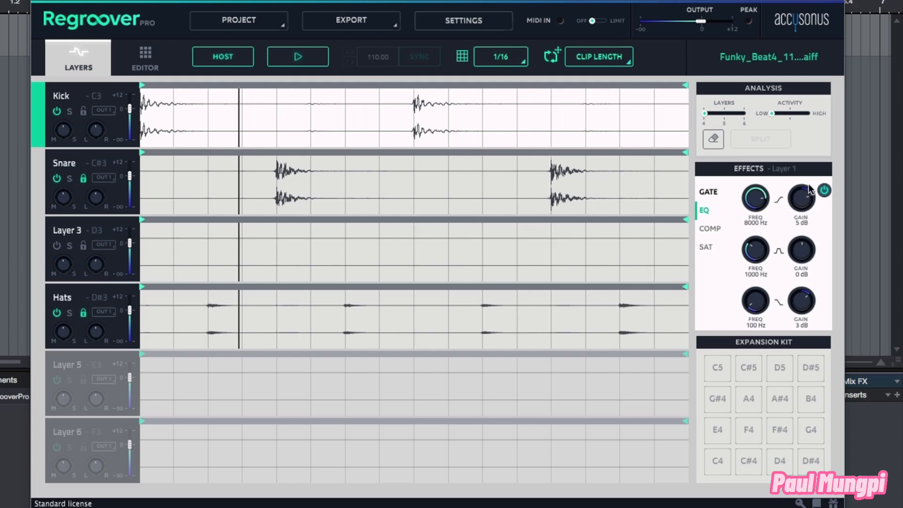
- Set the Hats layer's low EQ band to 553 Hz with a gain of -2 dB during playback
left_click(40, 308)
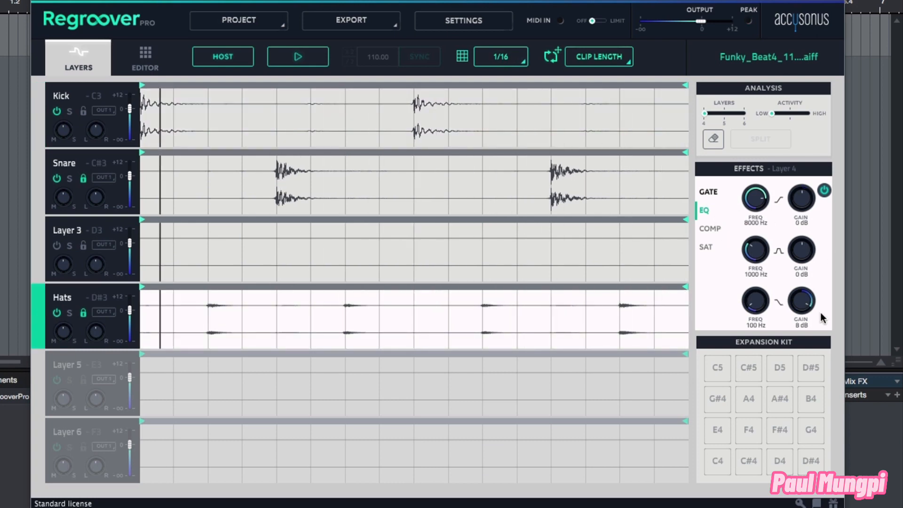
left_click_drag(803, 305, 802, 318)
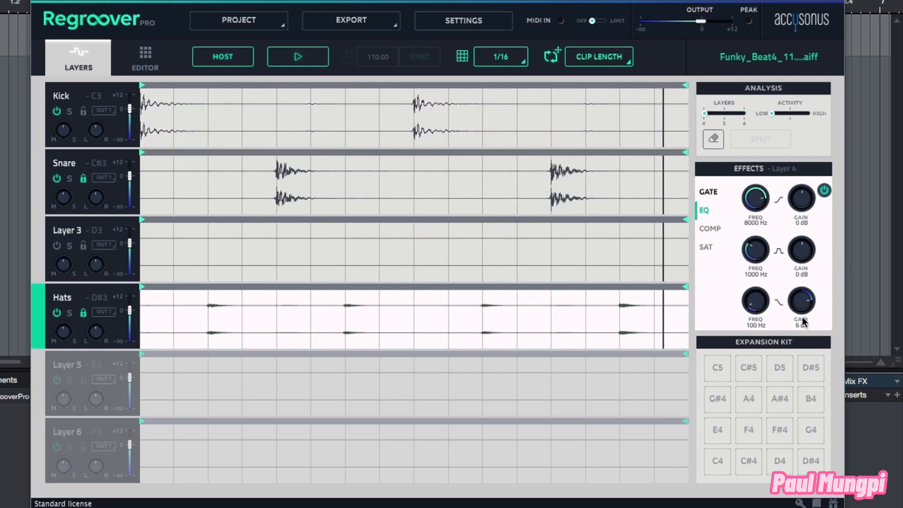
left_click(708, 192)
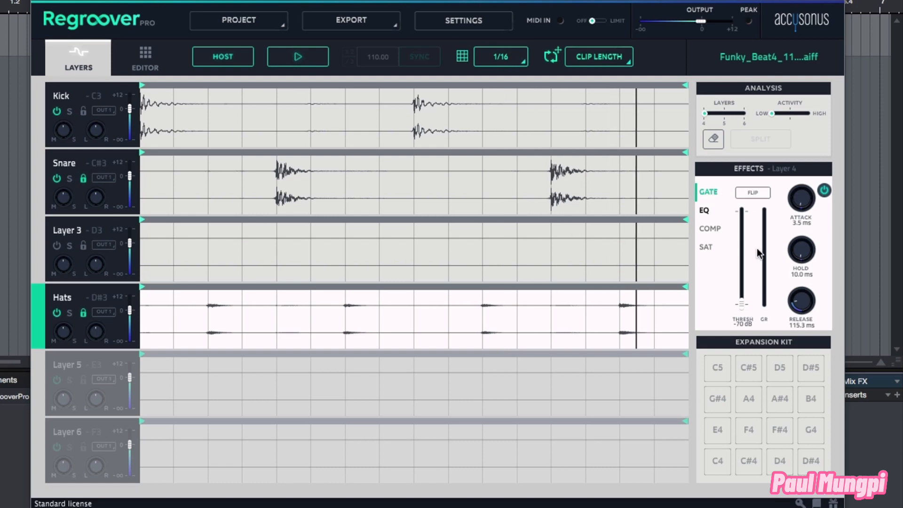
left_click(705, 210)
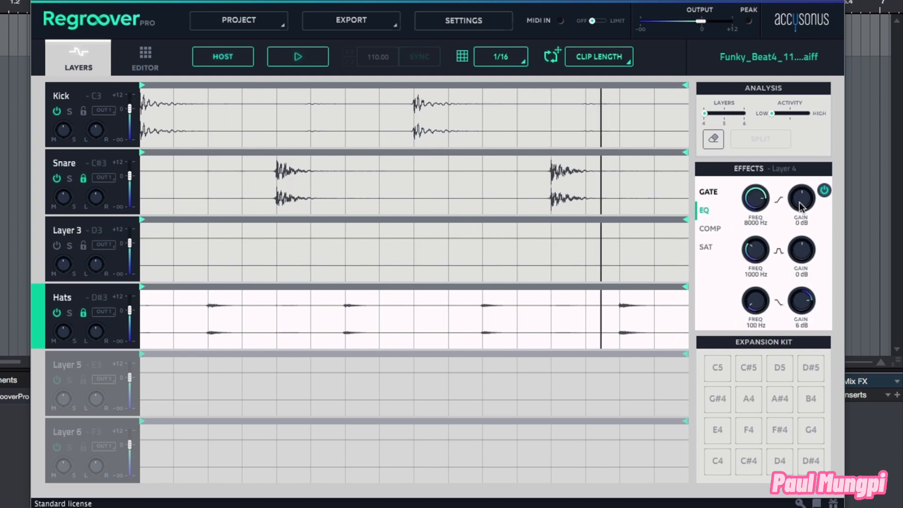
left_click_drag(806, 306, 785, 238)
left_click_drag(801, 303, 803, 354)
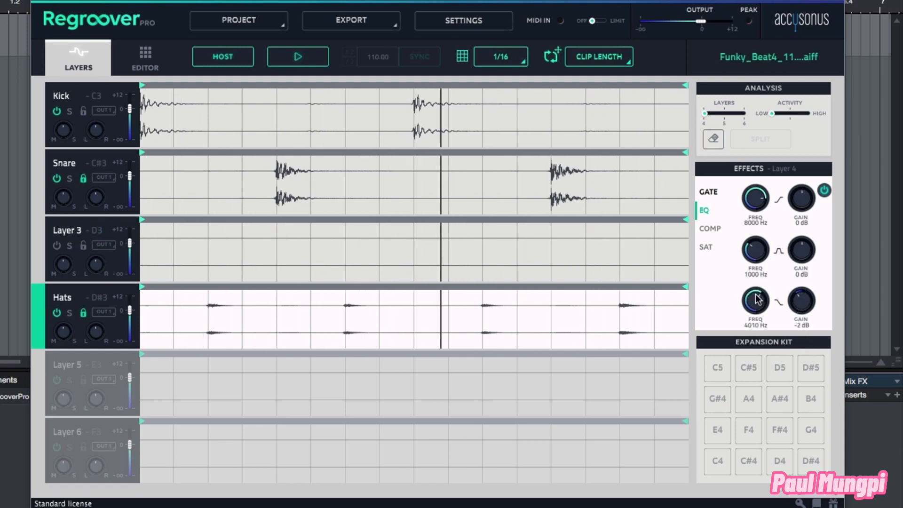
left_click_drag(756, 299, 758, 354)
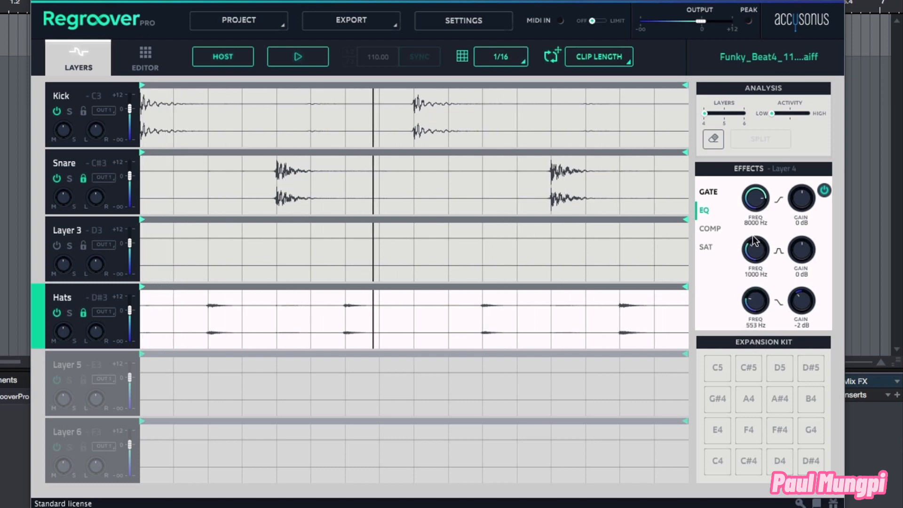
- Set the Hats layer's middle EQ band to 3120 Hz with a gain of 3 dB, and stop playback
left_click_drag(757, 231, 758, 224)
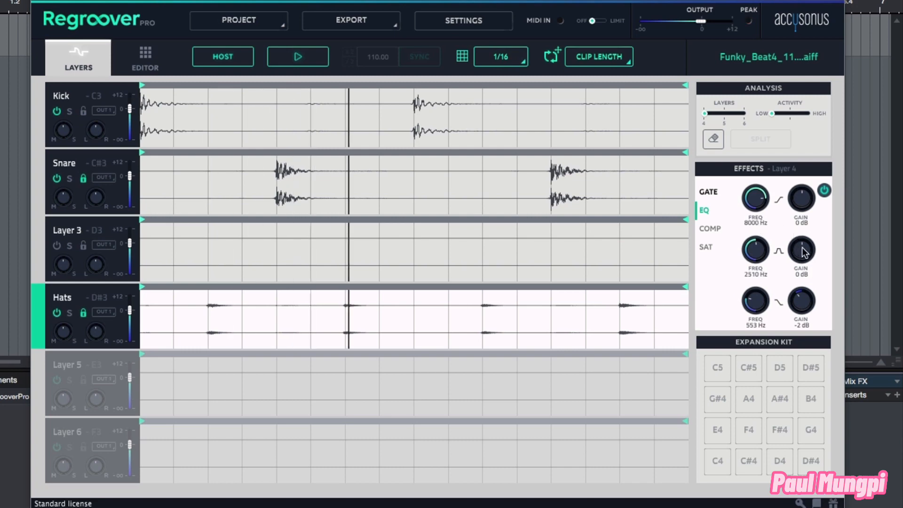
left_click_drag(802, 247, 810, 224)
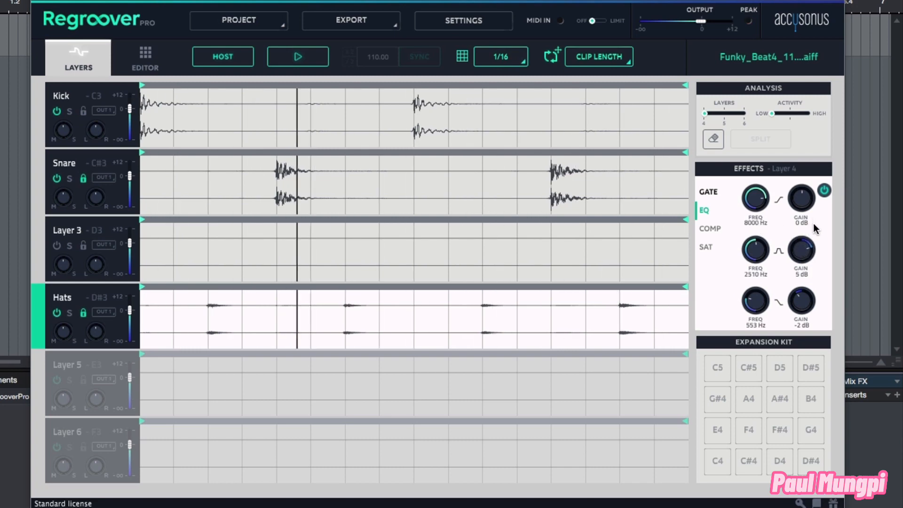
left_click_drag(761, 248, 812, 255)
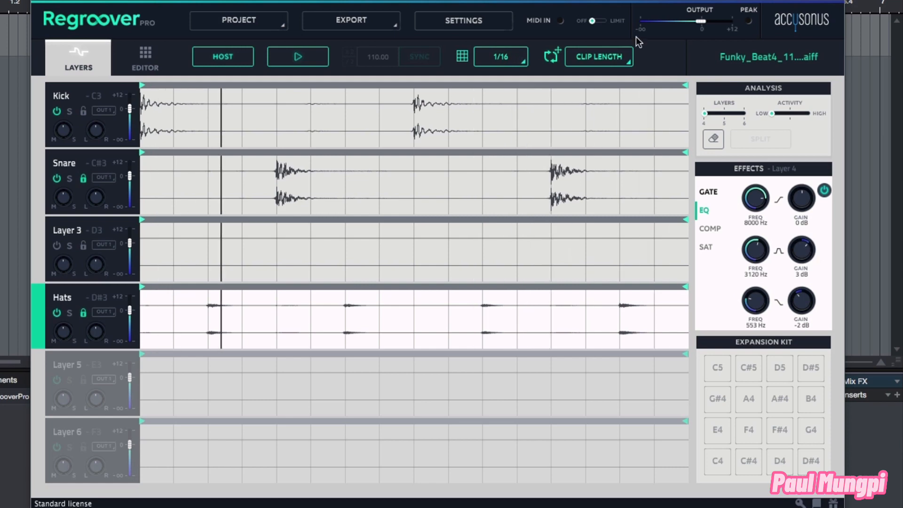
left_click(311, 58)
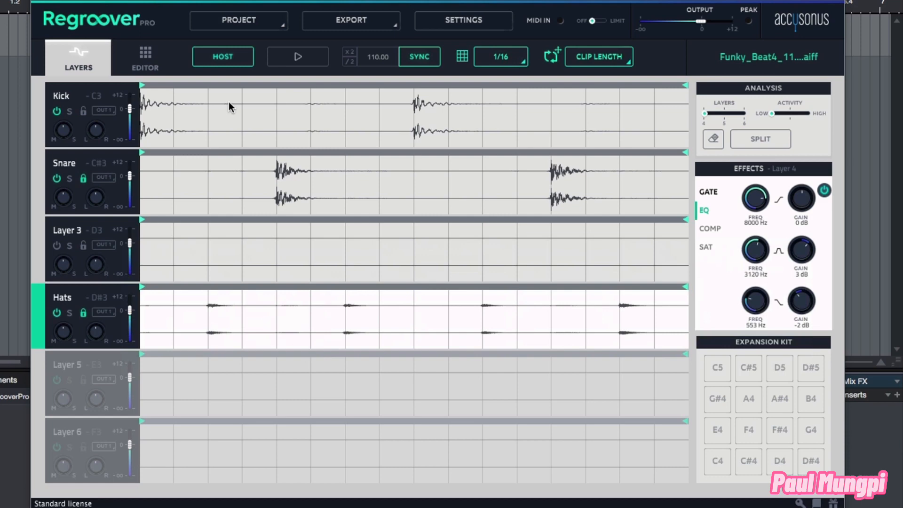
- Look at the pad editor page and return to the layers page
left_click(152, 56)
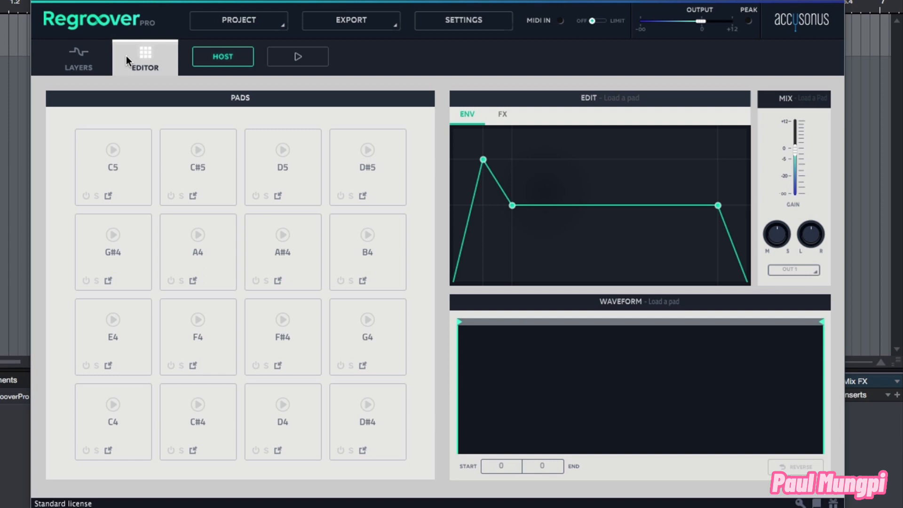
left_click(81, 60)
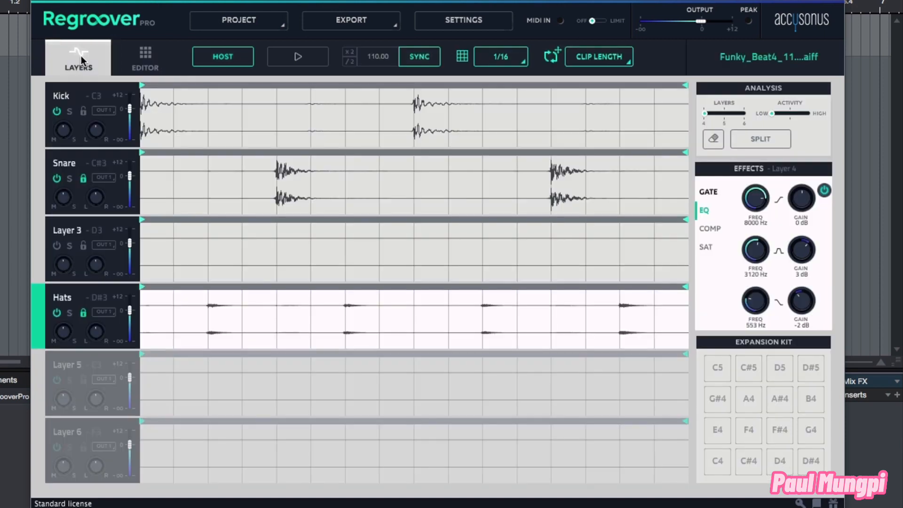